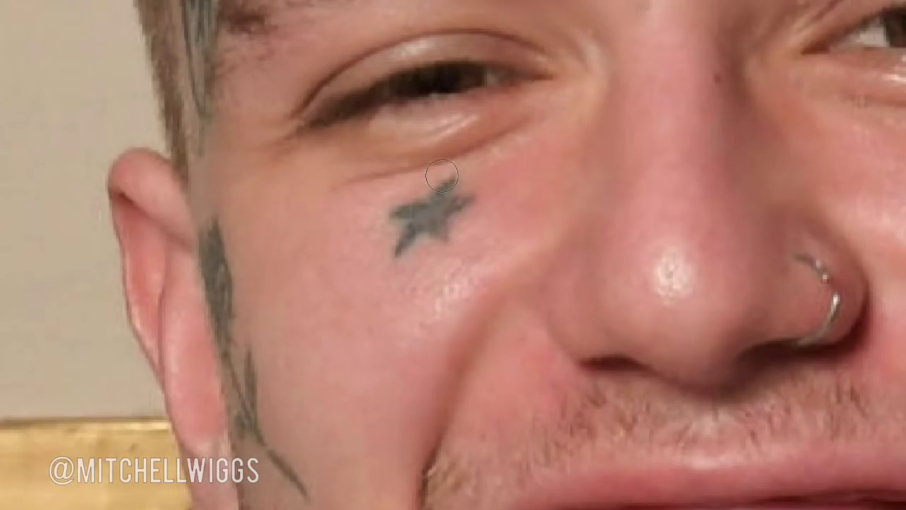
Step: Spot-heal the small star tattoo on the cheek beside the ear
mouse_move(451, 177)
mouse_down()
mouse_move(401, 222)
mouse_move(435, 196)
mouse_move(473, 249)
mouse_move(465, 190)
mouse_move(466, 201)
mouse_up()
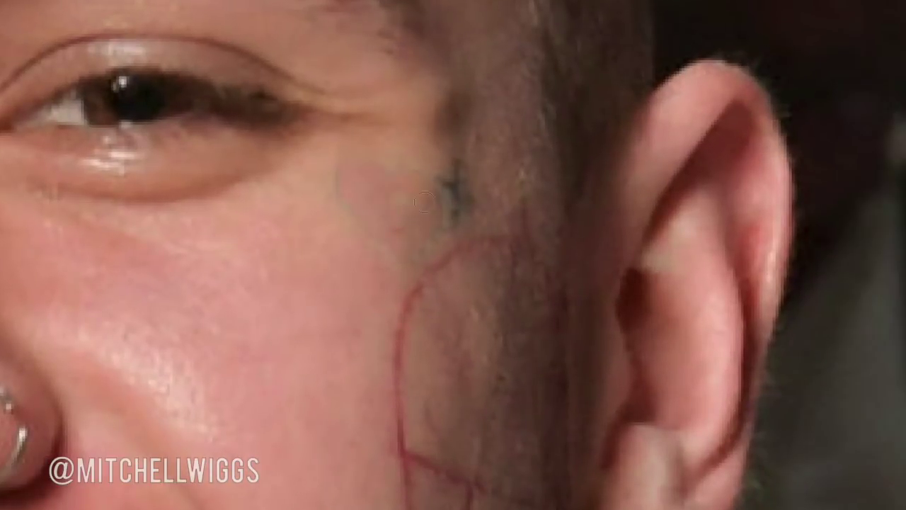
drag(471, 124, 448, 200)
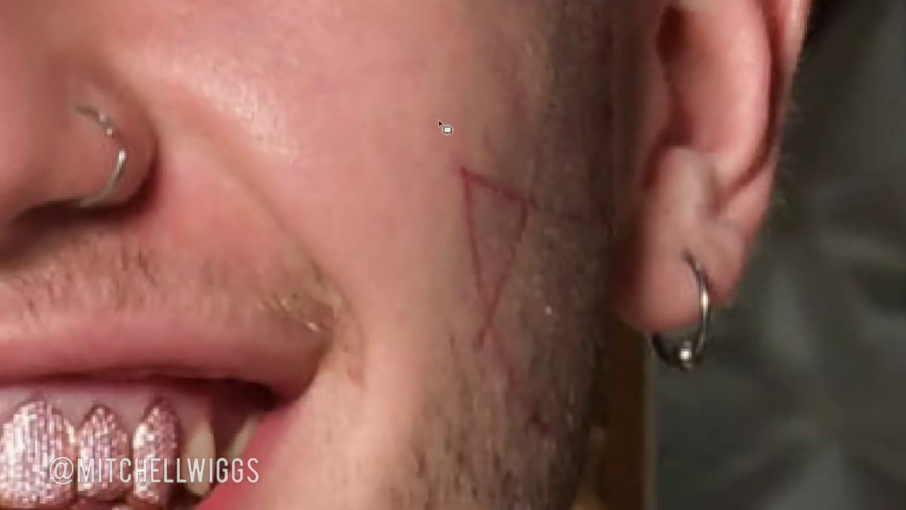
drag(423, 160, 433, 253)
Step: Patch the triangle tattoo lines with nearby skin and start healing the word before YOUNG
drag(468, 214, 409, 157)
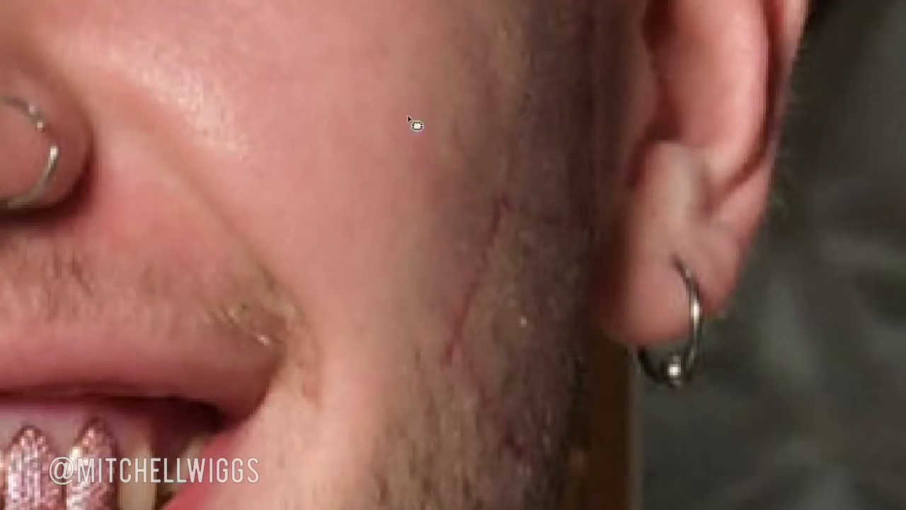
mouse_move(391, 268)
mouse_down()
mouse_move(461, 211)
mouse_move(530, 316)
mouse_move(453, 191)
mouse_move(494, 217)
mouse_move(491, 101)
mouse_up()
drag(415, 323, 461, 202)
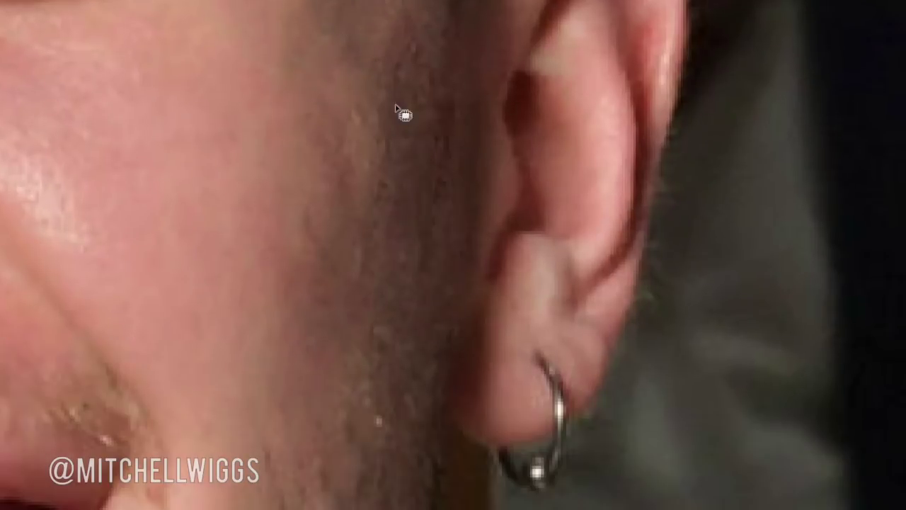
drag(439, 170, 383, 243)
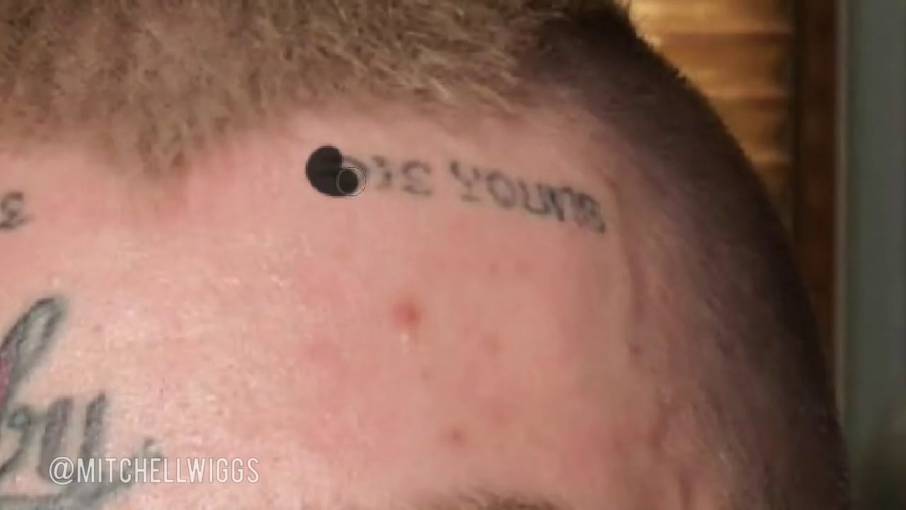
mouse_move(373, 157)
mouse_down()
mouse_move(386, 186)
mouse_move(587, 204)
mouse_move(599, 222)
mouse_up()
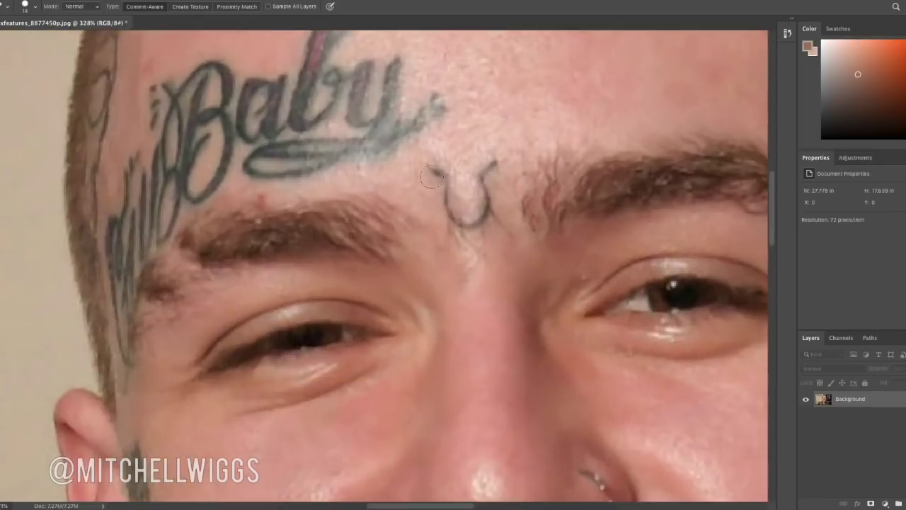
Step: Heal the horseshoe between the eyebrows and patch the small lettering above Baby with skin
drag(418, 150, 509, 170)
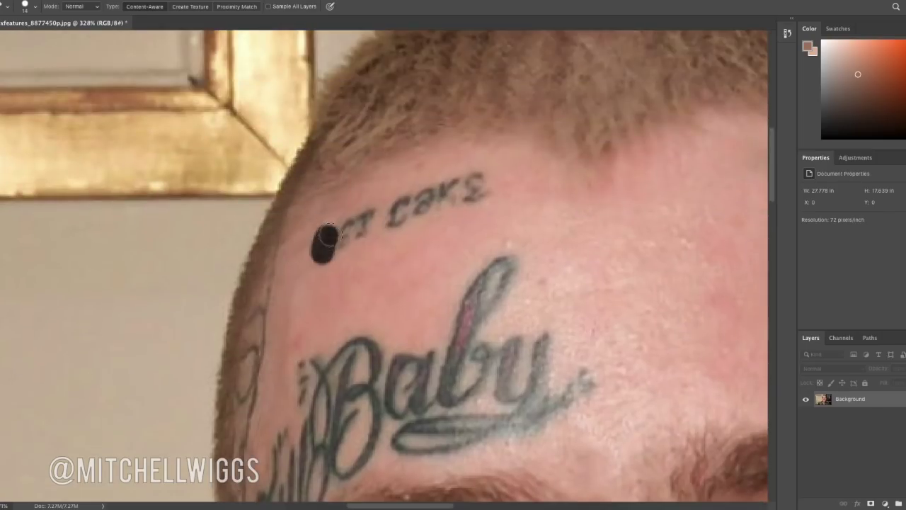
drag(328, 236, 365, 232)
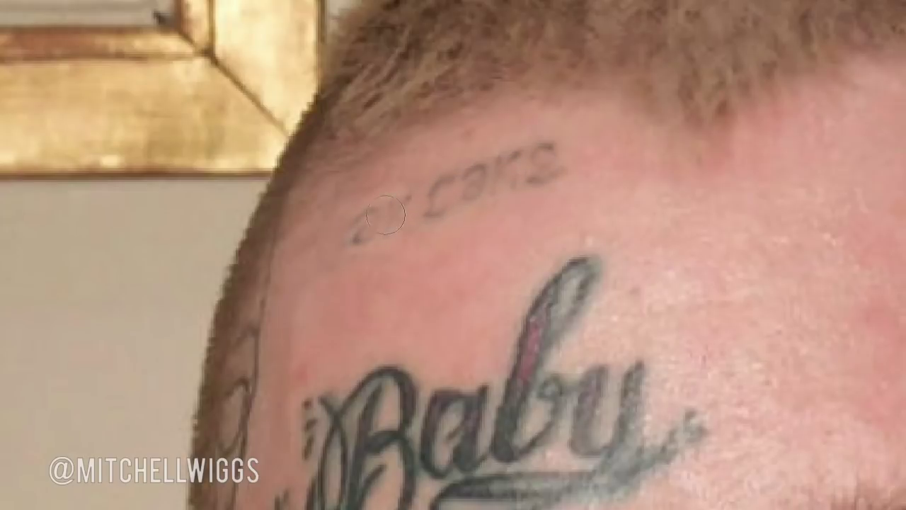
drag(424, 204, 364, 283)
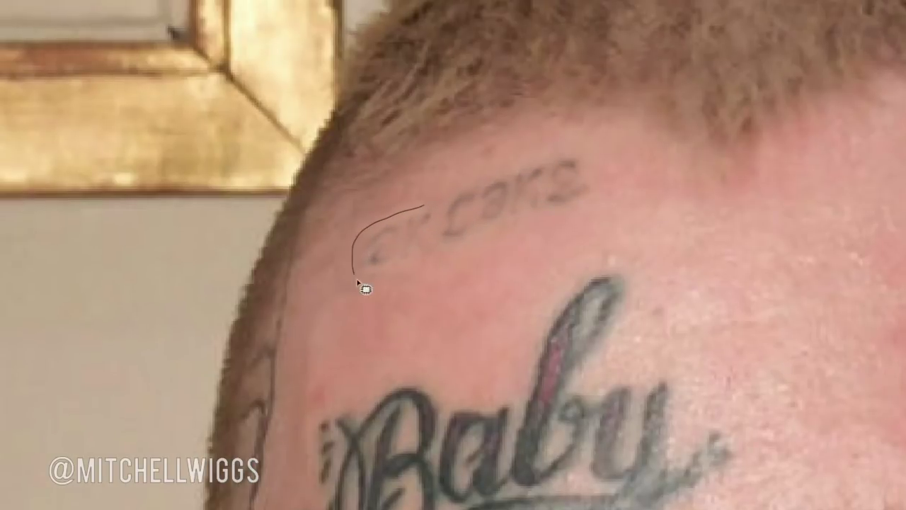
drag(397, 233, 457, 299)
key(ctrl+d)
drag(468, 247, 556, 228)
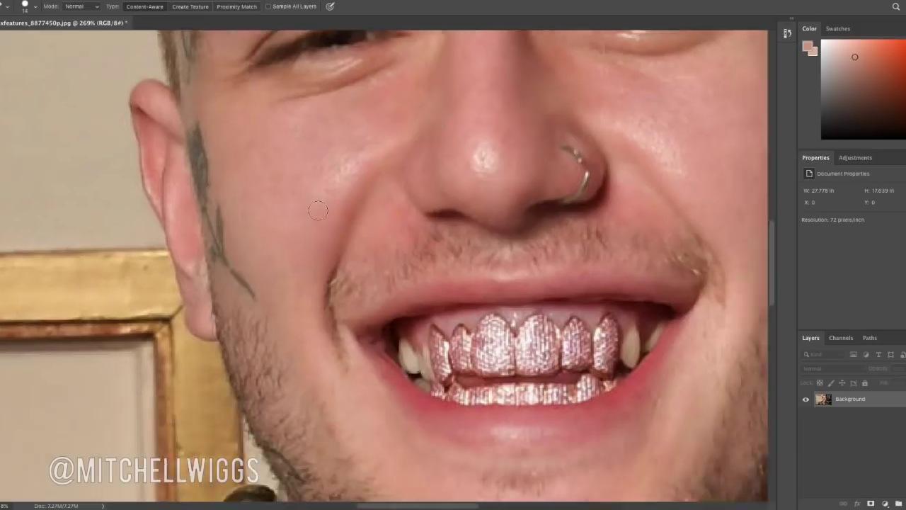
key(shift+j)
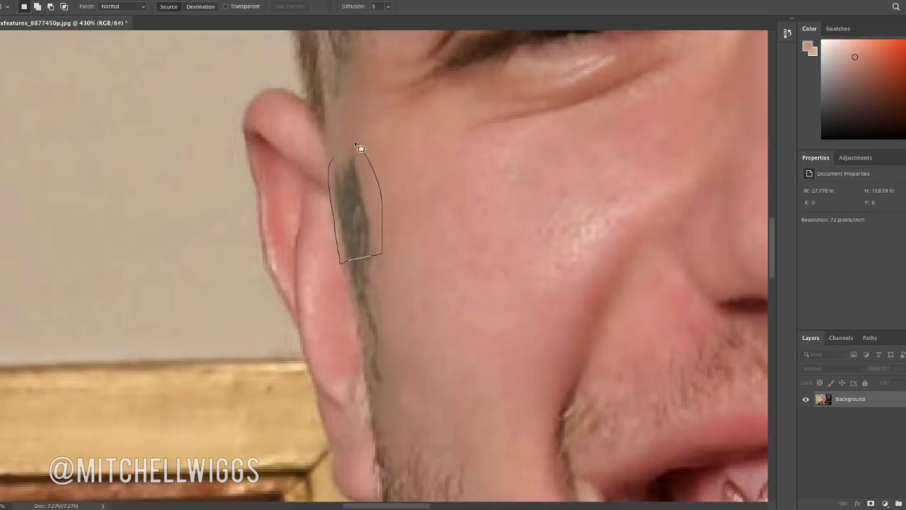
Step: Outline the dark tattoo line beside the ear and patch it with clean skin
drag(362, 150, 357, 231)
drag(377, 388, 393, 259)
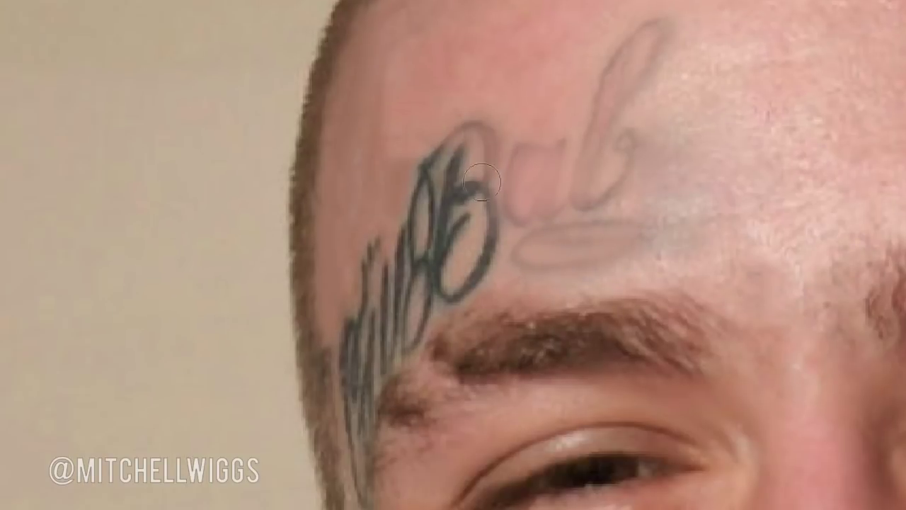
Step: Fade the Baby letters with skin-colour brushing, then patch leftover forehead marks with nearby skin
mouse_move(453, 162)
mouse_down()
mouse_move(432, 196)
mouse_move(449, 263)
mouse_move(445, 226)
mouse_move(407, 242)
mouse_move(425, 283)
mouse_move(482, 239)
mouse_move(507, 137)
mouse_move(465, 340)
mouse_up()
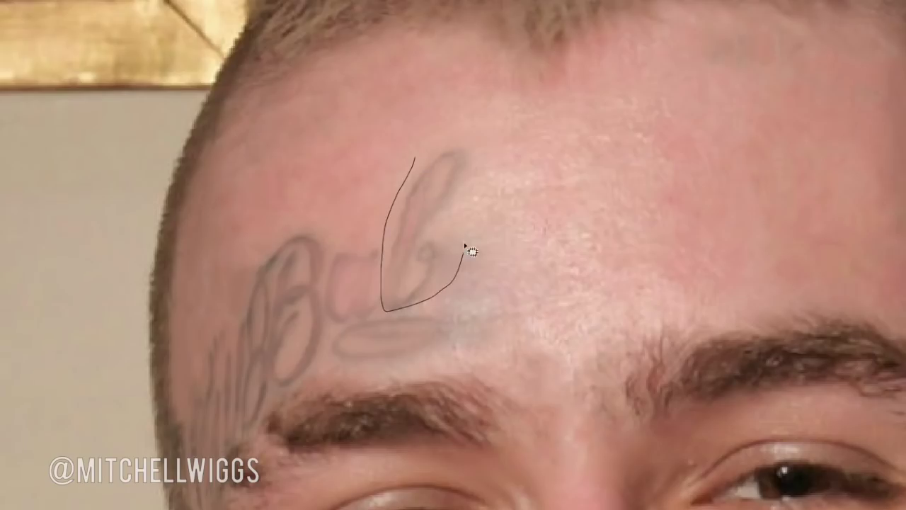
mouse_move(468, 251)
mouse_down()
mouse_move(439, 215)
mouse_move(493, 307)
mouse_move(575, 247)
mouse_up()
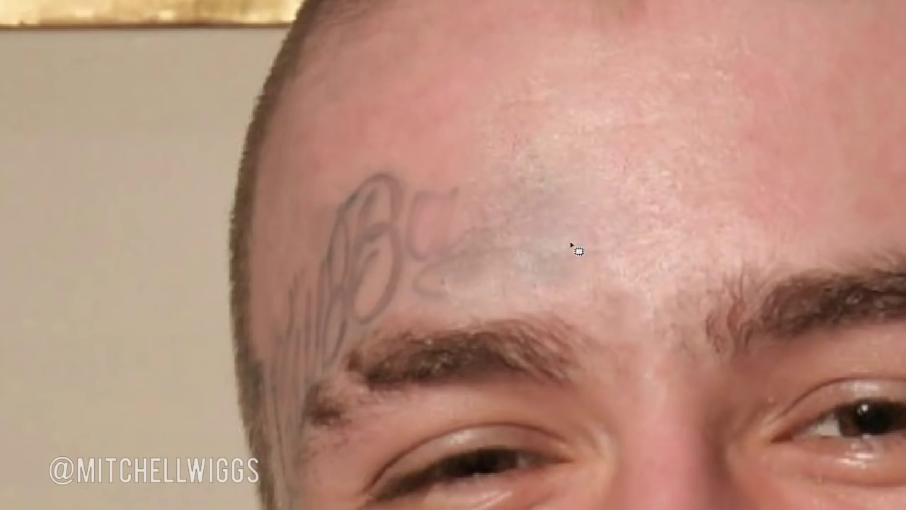
drag(439, 212, 778, 177)
mouse_move(399, 147)
mouse_down()
mouse_move(424, 242)
mouse_move(412, 139)
mouse_up()
drag(368, 243, 439, 234)
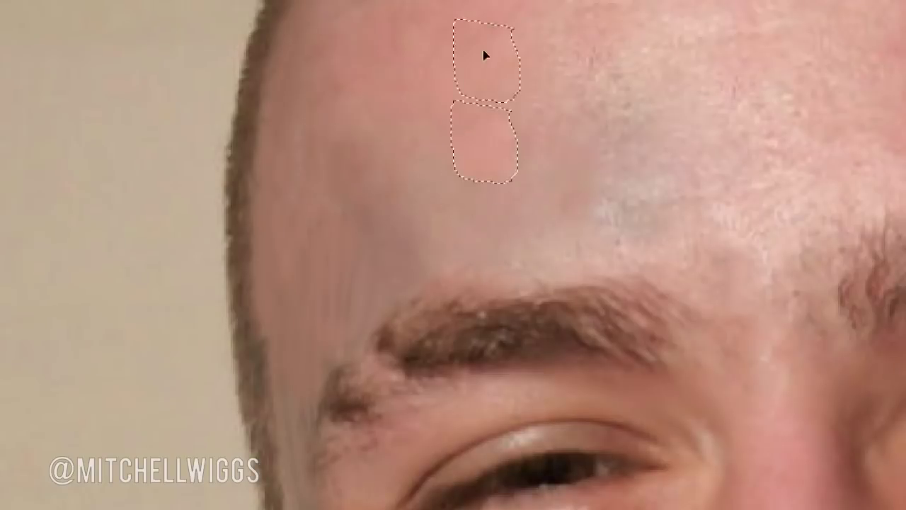
drag(510, 107, 453, 101)
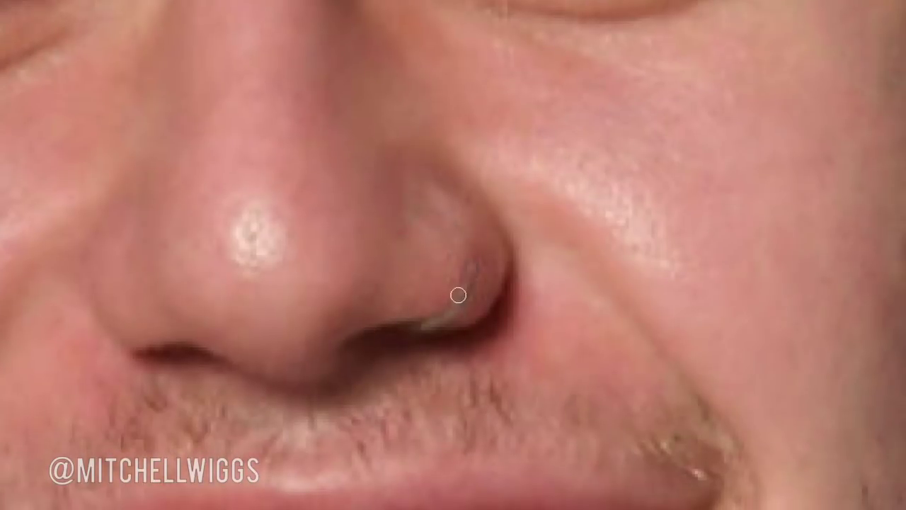
Step: Heal away the nose ring and lighten the BOY script beneath the chest cartoon
drag(473, 267, 424, 335)
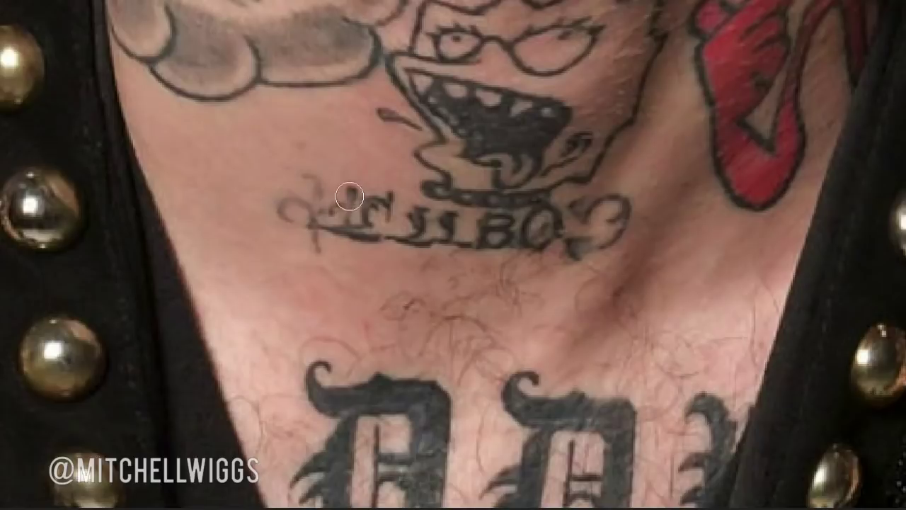
drag(354, 194, 317, 227)
mouse_move(417, 218)
mouse_down()
mouse_move(620, 235)
mouse_move(540, 206)
mouse_move(474, 196)
mouse_move(289, 220)
mouse_up()
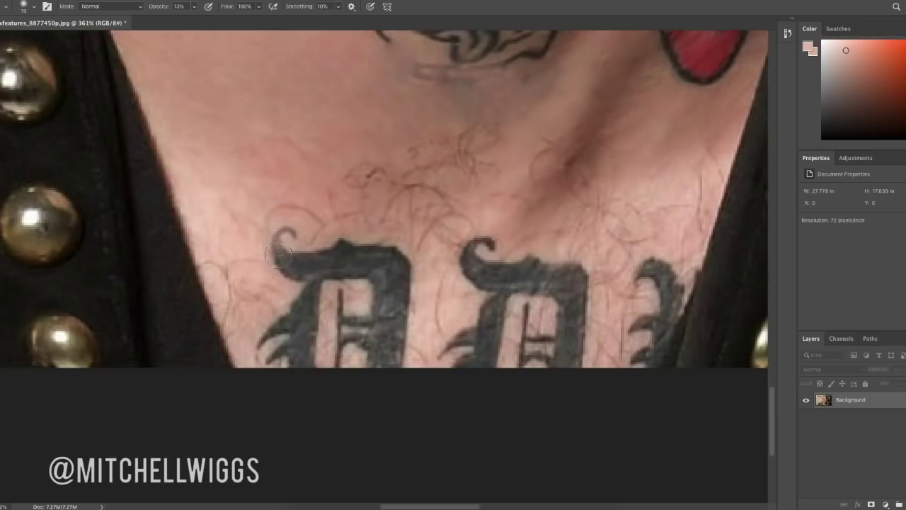
Step: Lighten and patch the first gothic D letter on the chest with clean skin
mouse_move(276, 255)
mouse_down()
mouse_move(349, 265)
mouse_move(308, 299)
mouse_move(381, 270)
mouse_move(390, 318)
mouse_move(384, 299)
mouse_move(351, 325)
mouse_up()
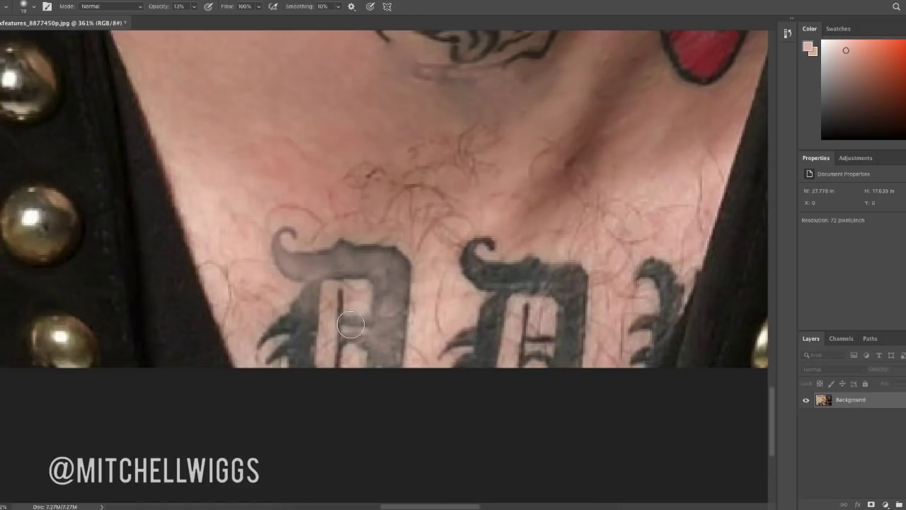
key(j)
mouse_move(294, 284)
mouse_down()
mouse_move(269, 226)
mouse_move(488, 208)
mouse_up()
mouse_move(298, 298)
mouse_down()
mouse_move(324, 334)
mouse_move(324, 209)
mouse_up()
drag(294, 252, 305, 301)
drag(303, 276, 415, 217)
key(ctrl+d)
drag(368, 304, 267, 318)
key(ctrl+d)
Step: Brush and patch away the rest of the D, including the edge near the collar
key(b)
scroll(487, 373, up, 1)
mouse_move(487, 373)
mouse_down()
mouse_move(425, 283)
mouse_move(419, 378)
mouse_move(468, 354)
mouse_move(396, 269)
mouse_up()
key(j)
drag(370, 327, 393, 398)
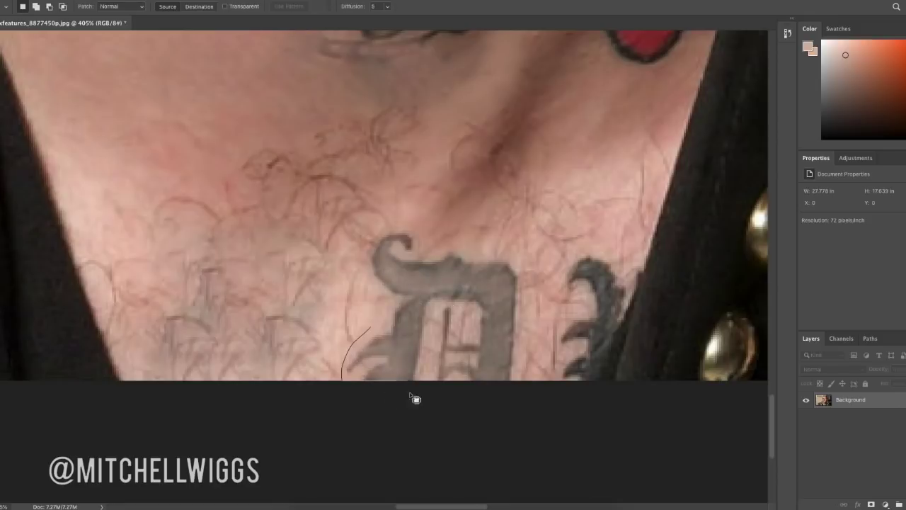
drag(383, 248, 319, 247)
key(ctrl+d)
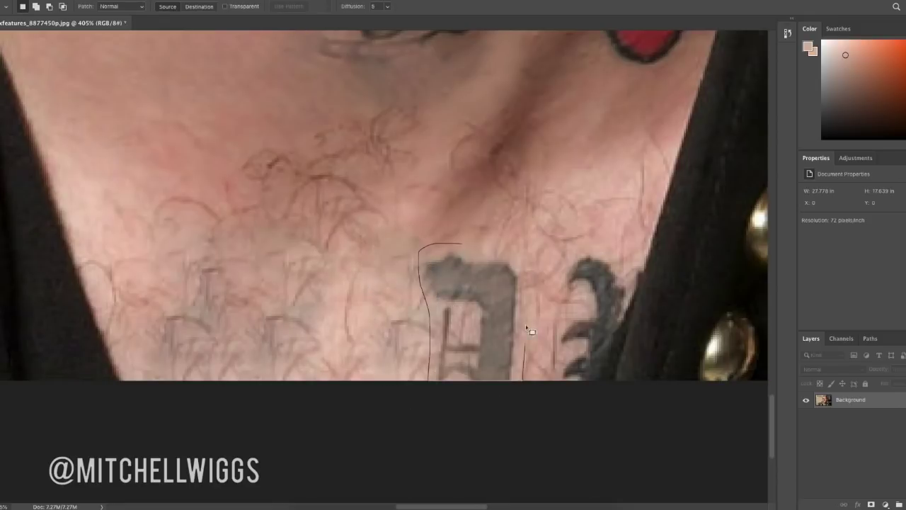
drag(530, 365, 304, 287)
scroll(304, 287, up, 1)
key(l)
drag(439, 262, 390, 388)
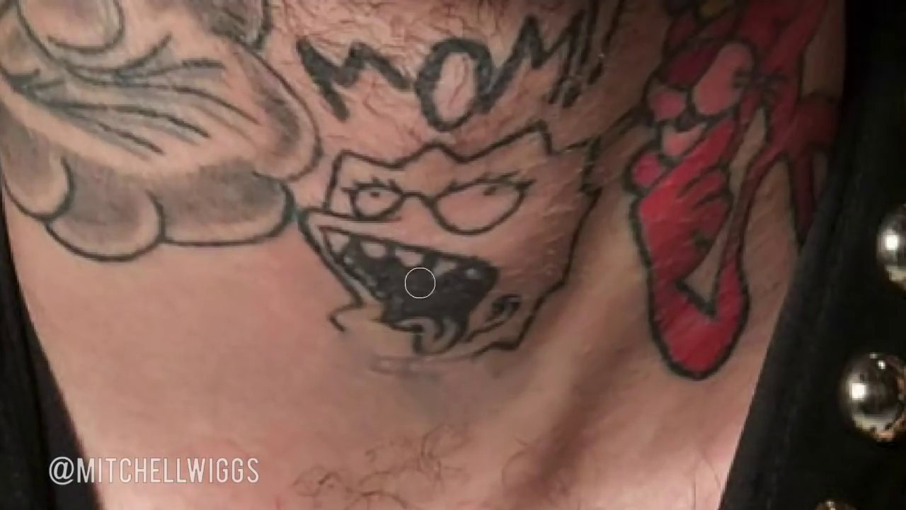
Step: Brush skin tone over the cartoon tattoo's mouth, glasses and eyes
mouse_move(420, 283)
mouse_down()
mouse_move(421, 263)
mouse_move(355, 303)
mouse_up()
mouse_move(337, 211)
mouse_down()
mouse_move(449, 208)
mouse_move(524, 185)
mouse_up()
scroll(472, 234, down, 2)
drag(472, 233, 376, 237)
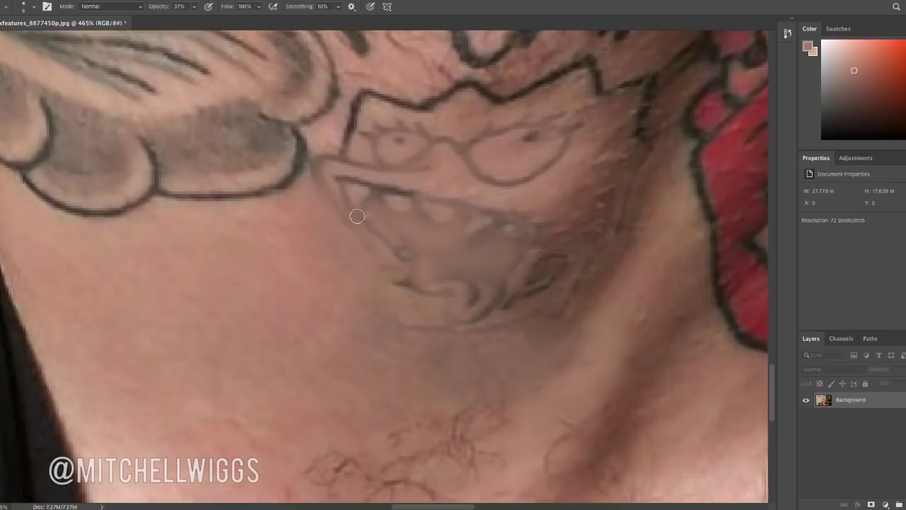
Step: Brush, spot-heal and patch away the cartoon face, then fade the O and M of MOM
drag(356, 208, 444, 293)
scroll(444, 293, up, 2)
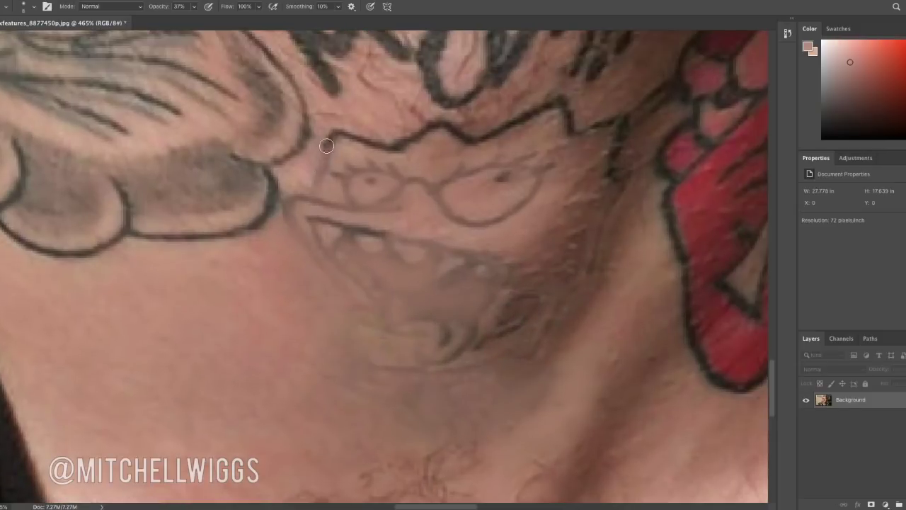
scroll(425, 153, right, 3)
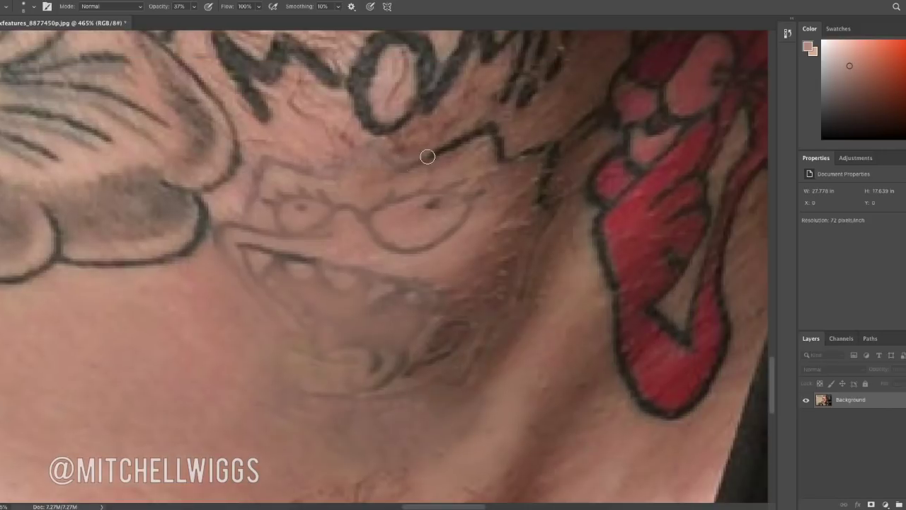
scroll(396, 160, right, 2)
key(j)
click(408, 239)
click(319, 219)
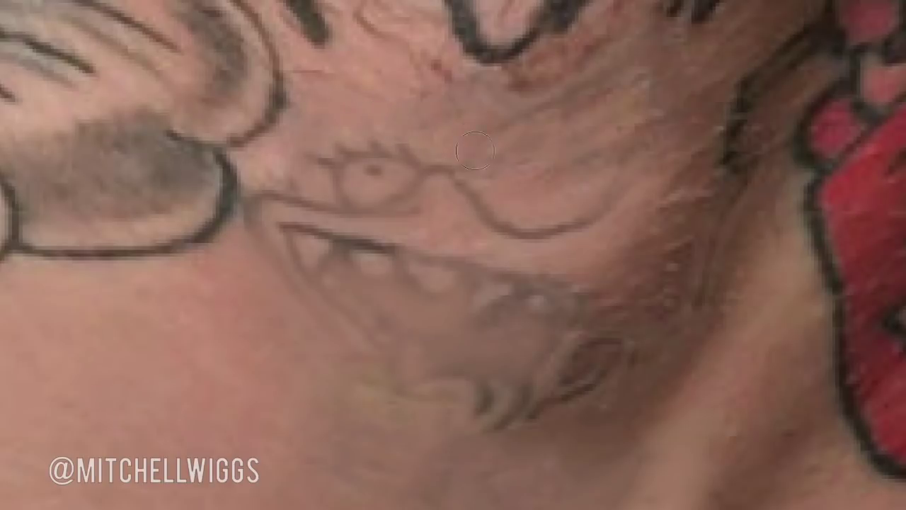
drag(312, 261, 317, 265)
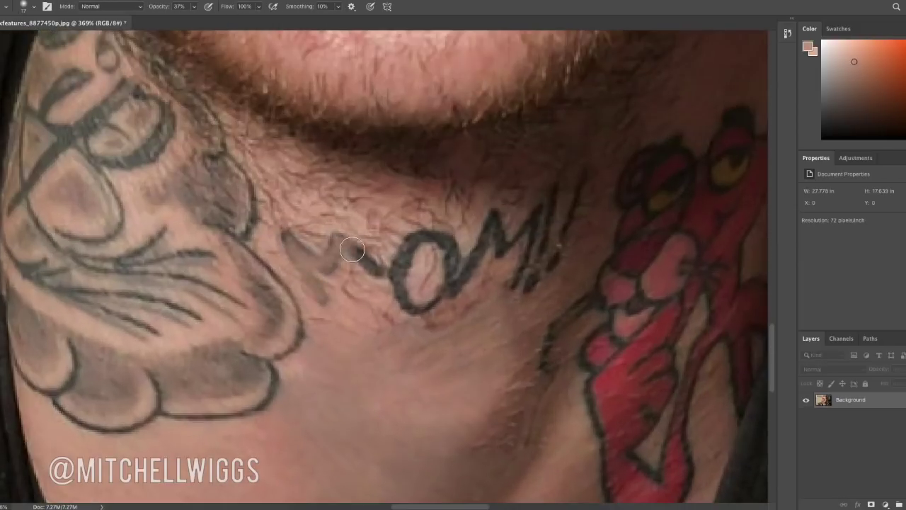
mouse_move(327, 298)
mouse_down()
mouse_move(375, 269)
mouse_move(418, 217)
mouse_move(369, 292)
mouse_up()
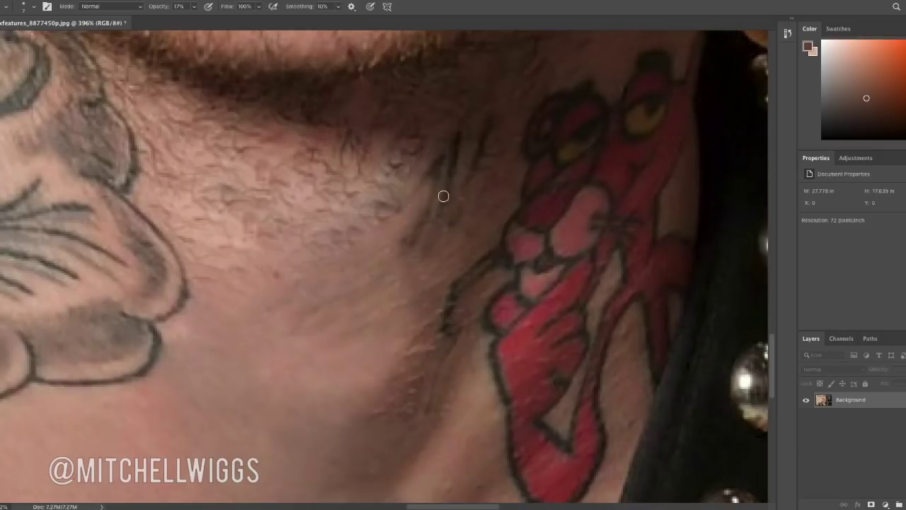
Step: Patch away the leftover dark MOM streaks and mark a neck area to patch
key(j)
mouse_move(411, 219)
mouse_down()
mouse_move(410, 236)
mouse_move(429, 206)
mouse_up()
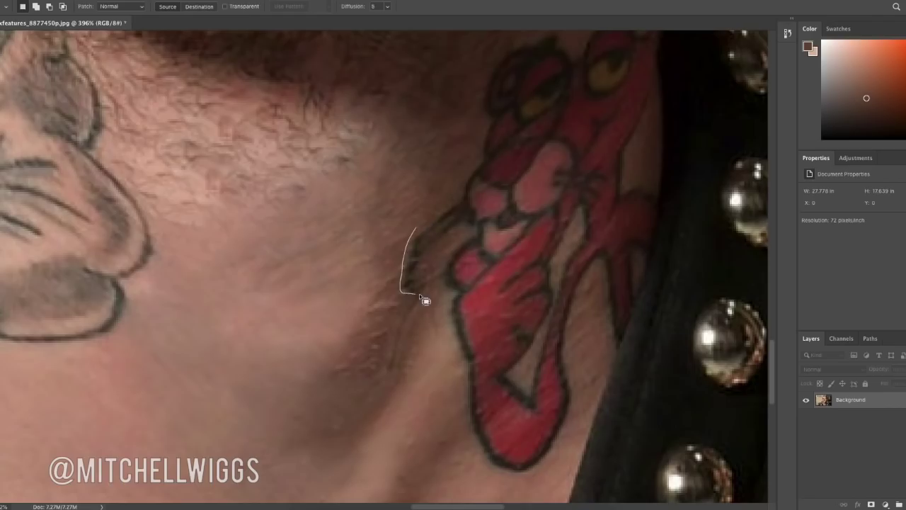
drag(424, 299, 408, 228)
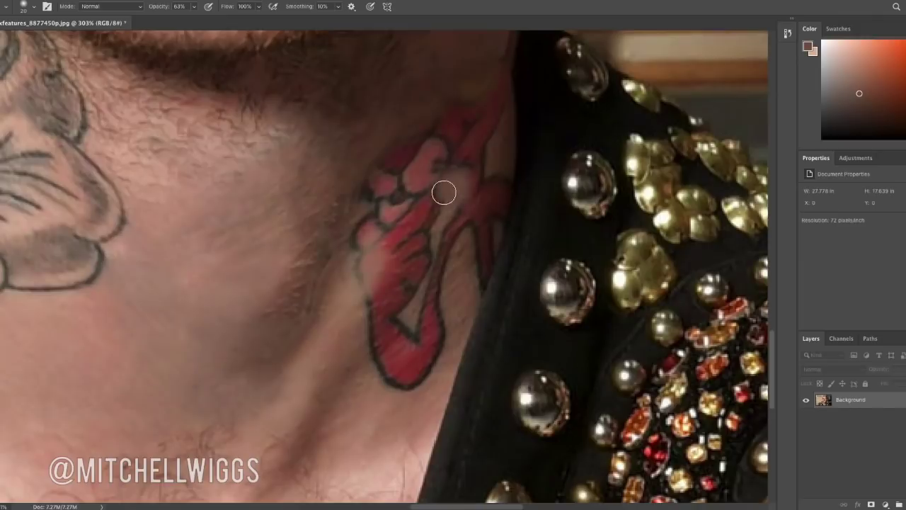
Step: Sample nearby skin colour and paint over the red neck tattoo's upper and lower lines
drag(444, 192, 372, 368)
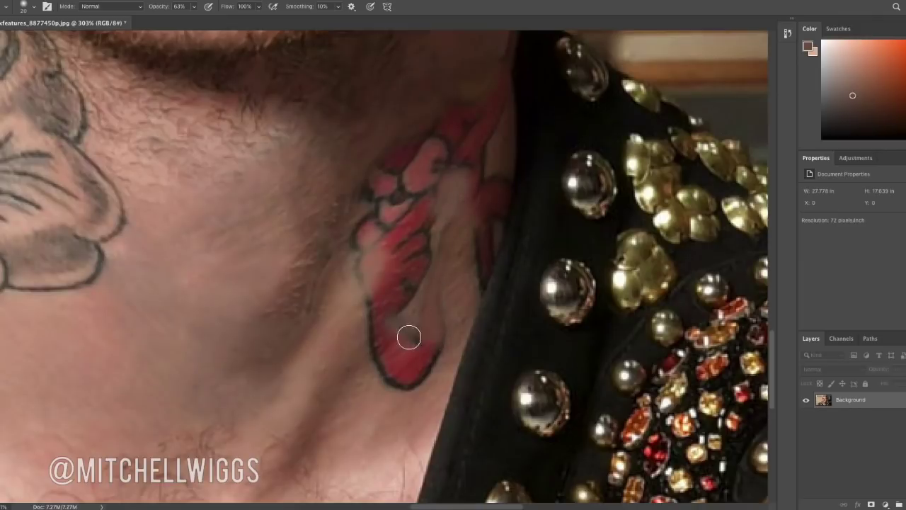
alt+click(481, 191)
drag(481, 191, 467, 121)
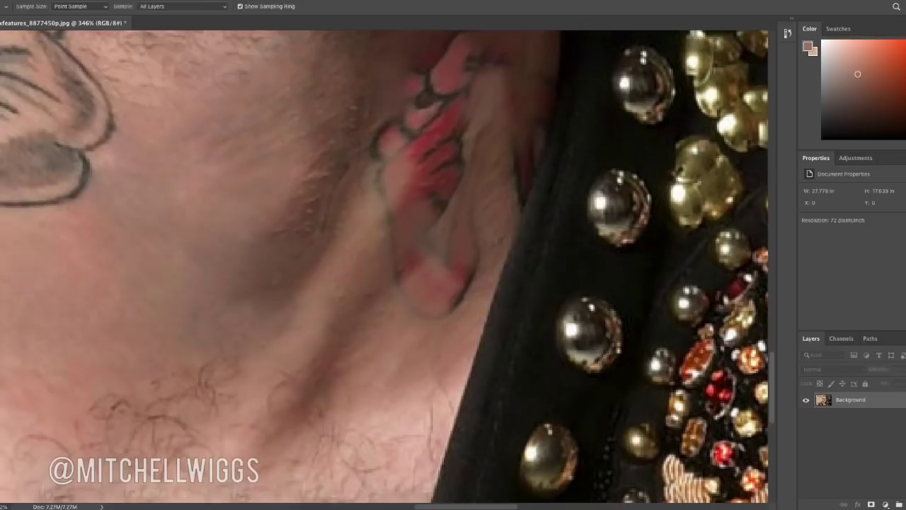
drag(410, 287, 469, 278)
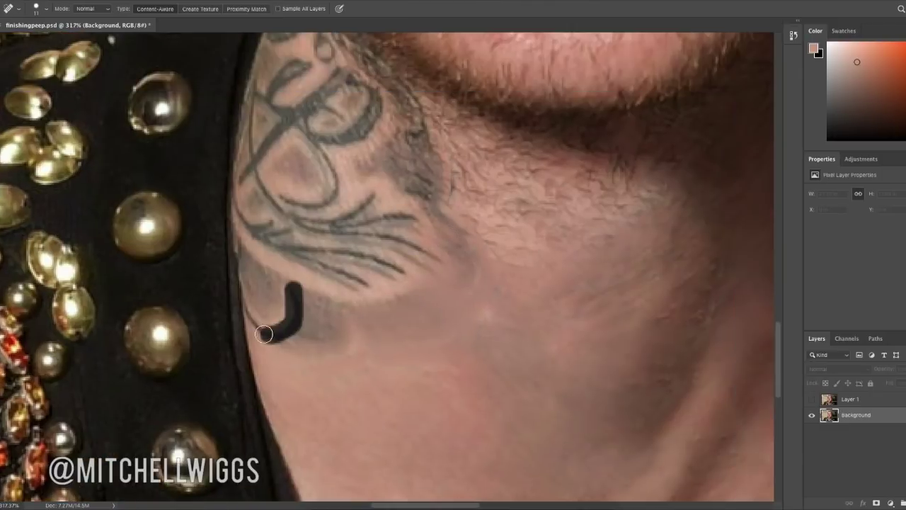
Step: Paint skin tone over the grey tattoo's lower curl and wing lines
drag(255, 311, 339, 312)
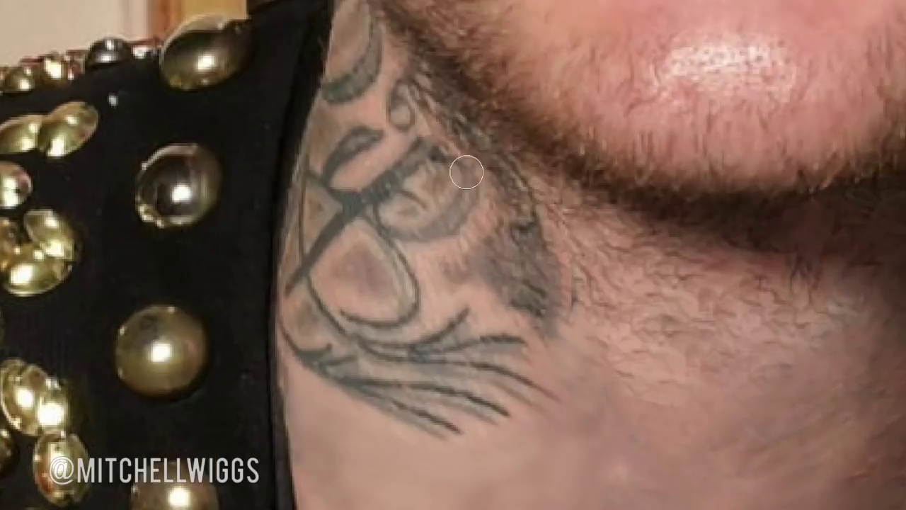
drag(466, 172, 340, 226)
mouse_move(525, 333)
mouse_down()
mouse_move(305, 312)
mouse_move(496, 354)
mouse_up()
drag(389, 199, 418, 282)
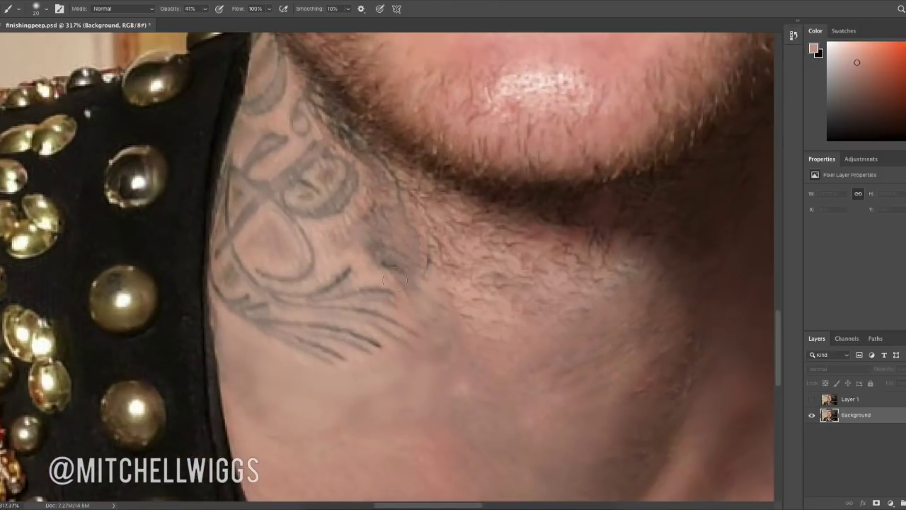
Step: Patch the tattoo wings and other outlined areas with clean neck skin
key(j)
scroll(287, 191, down, 3)
drag(407, 193, 291, 188)
drag(354, 212, 360, 318)
scroll(360, 318, up, 3)
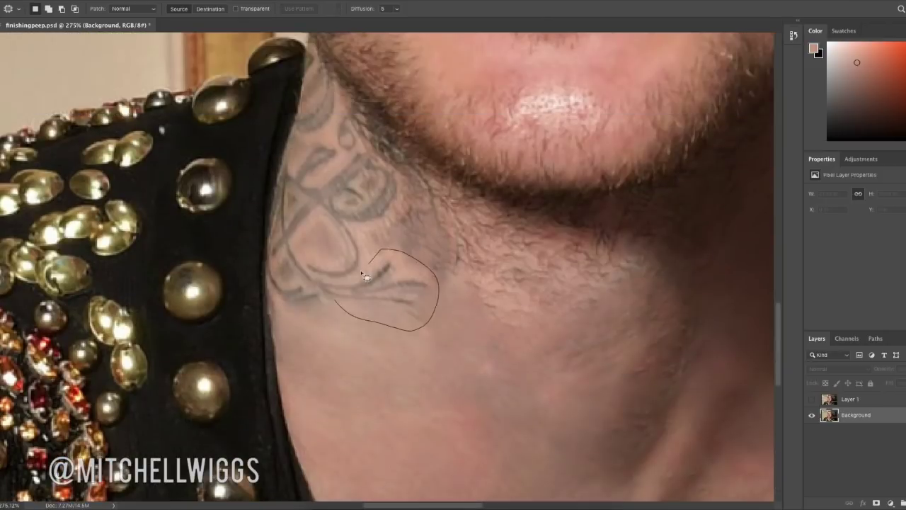
drag(371, 247, 395, 232)
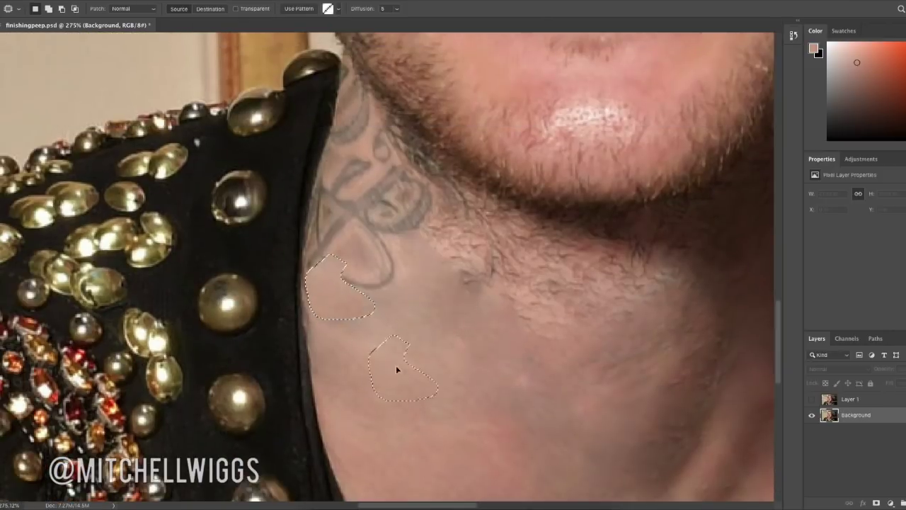
drag(383, 293, 405, 273)
key(ctrl+d)
Step: Brush out the remaining upper and lower marks with a smaller brush and patch the last spot
key(b)
scroll(423, 363, up, 3)
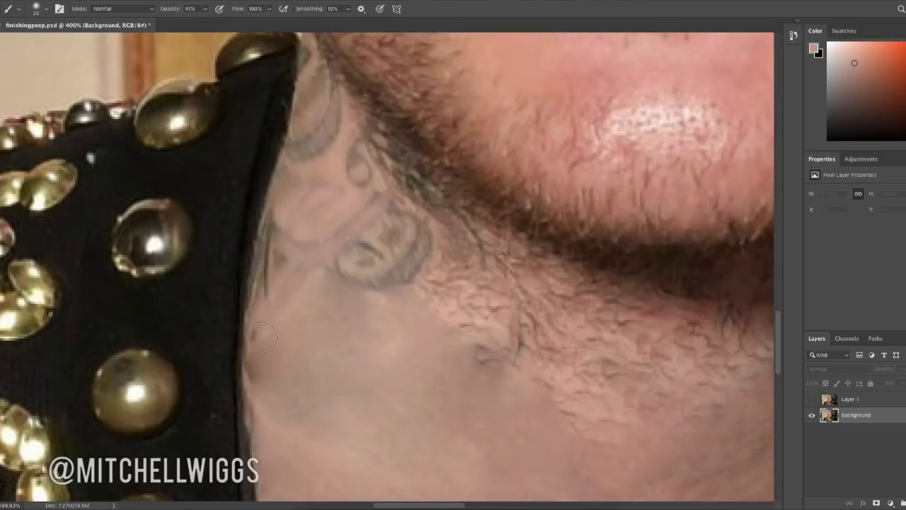
drag(359, 161, 304, 135)
key(bracketleft)
drag(354, 276, 425, 235)
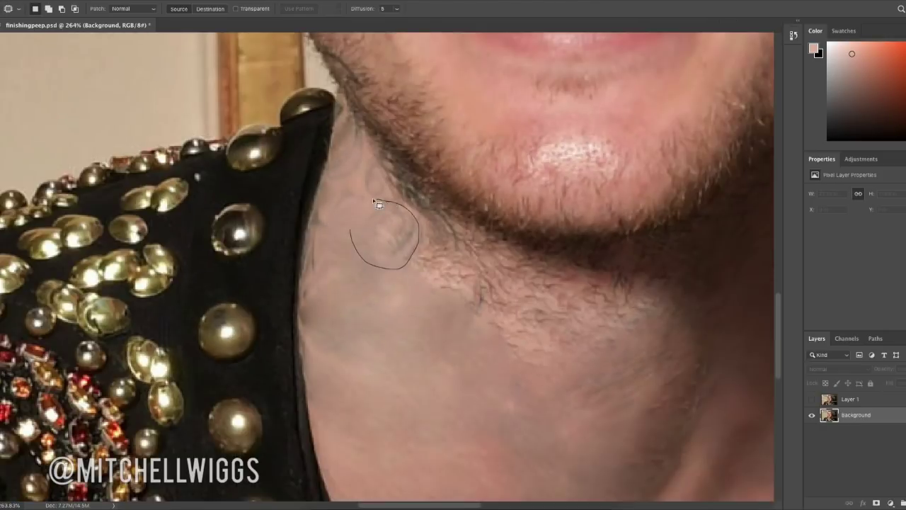
drag(379, 204, 351, 213)
key(ctrl+d)
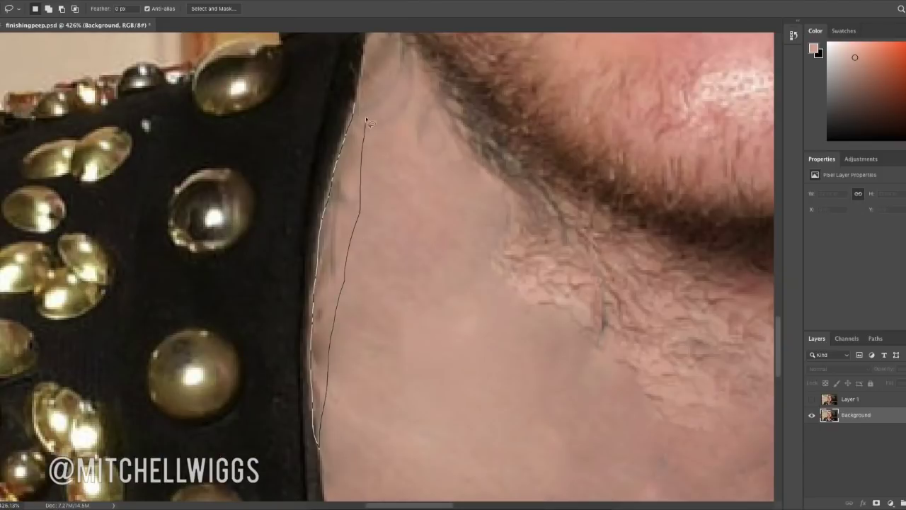
Step: Select and patch the neck strip along the studded collar and a spot at the beard edge
drag(365, 64, 364, 62)
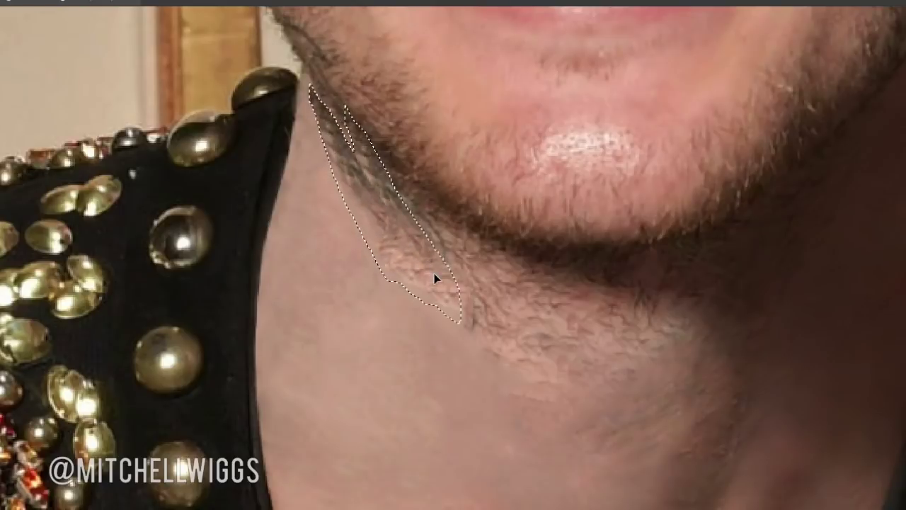
drag(382, 252, 387, 256)
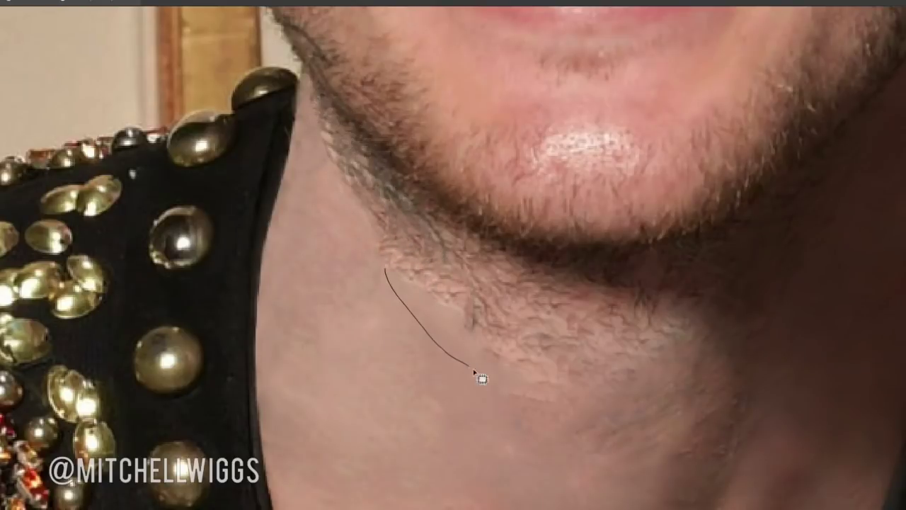